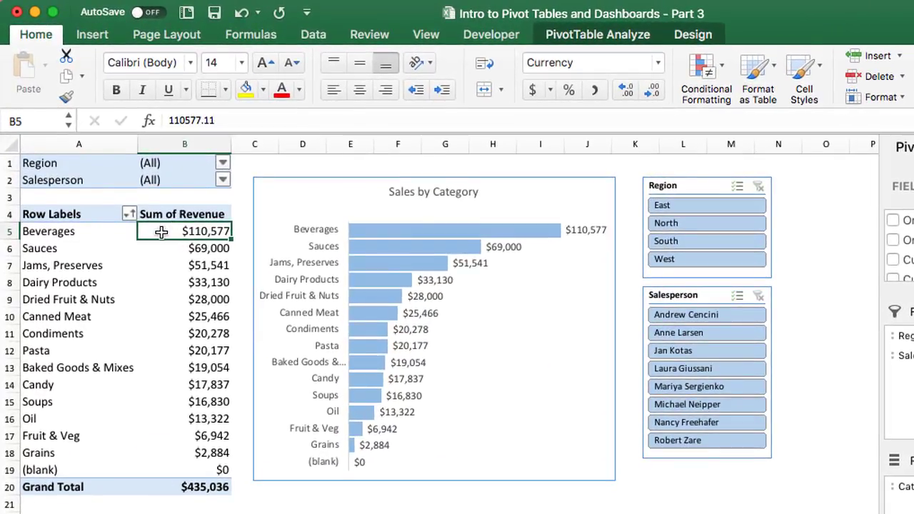
Test then clear the East region filter on Sales by Category, then go to PivotChart Example
click(307, 195)
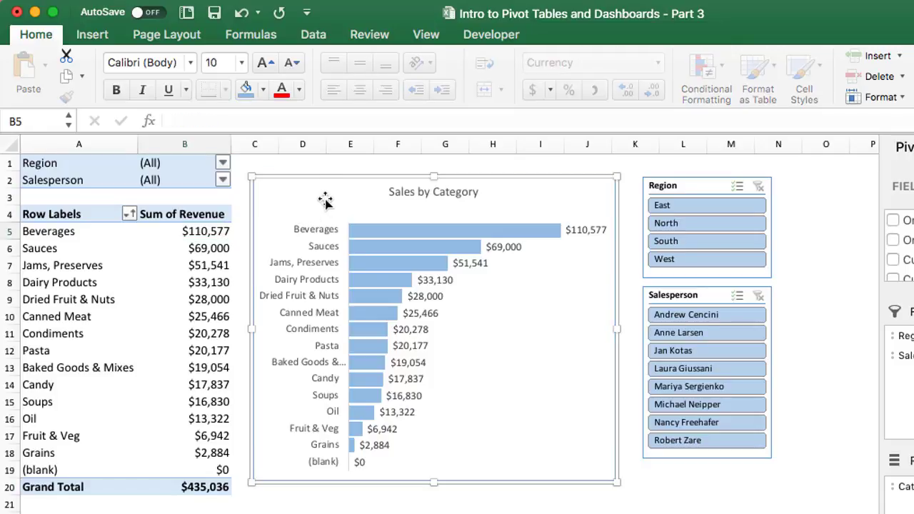
click(700, 207)
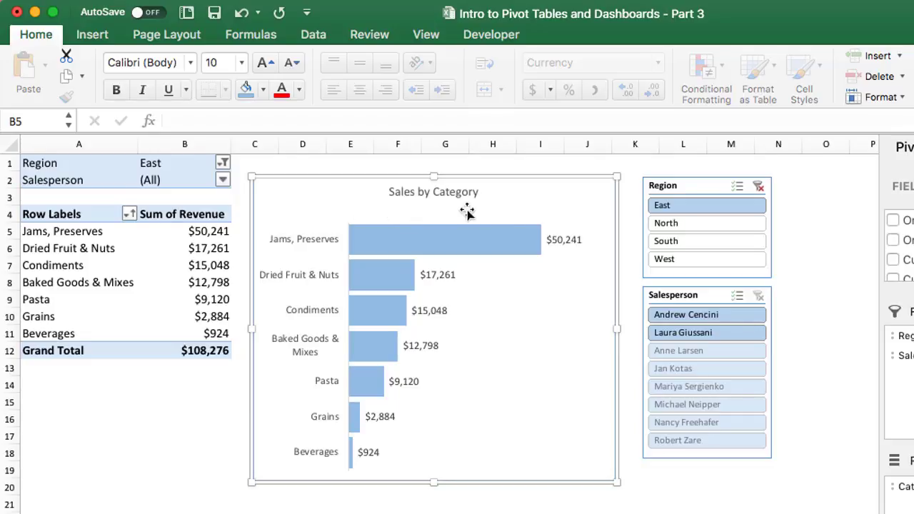
click(760, 190)
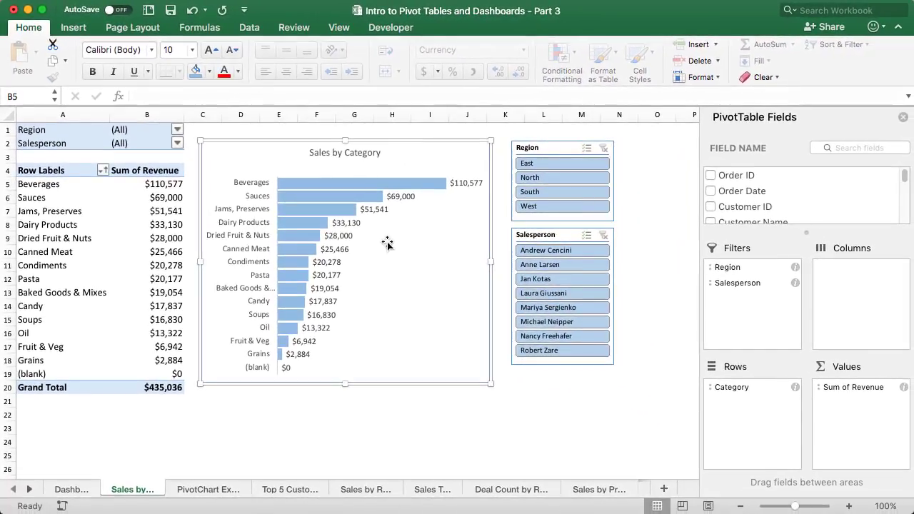
click(217, 490)
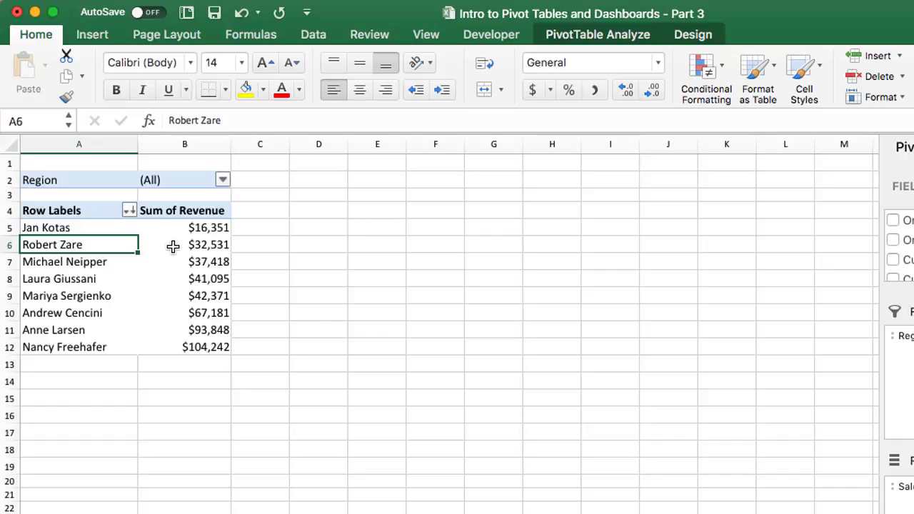
Insert a 2-D clustered bar chart of revenue by salesperson and position it beside the pivot table
click(170, 244)
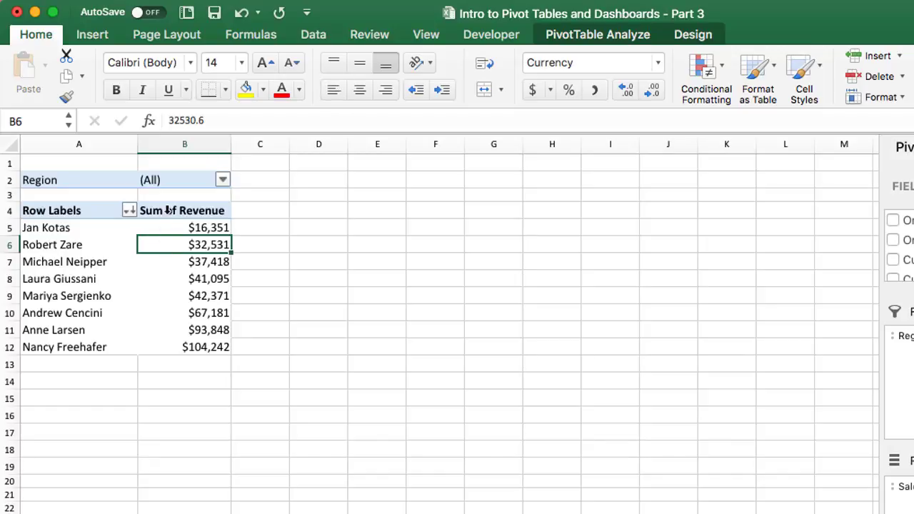
click(95, 37)
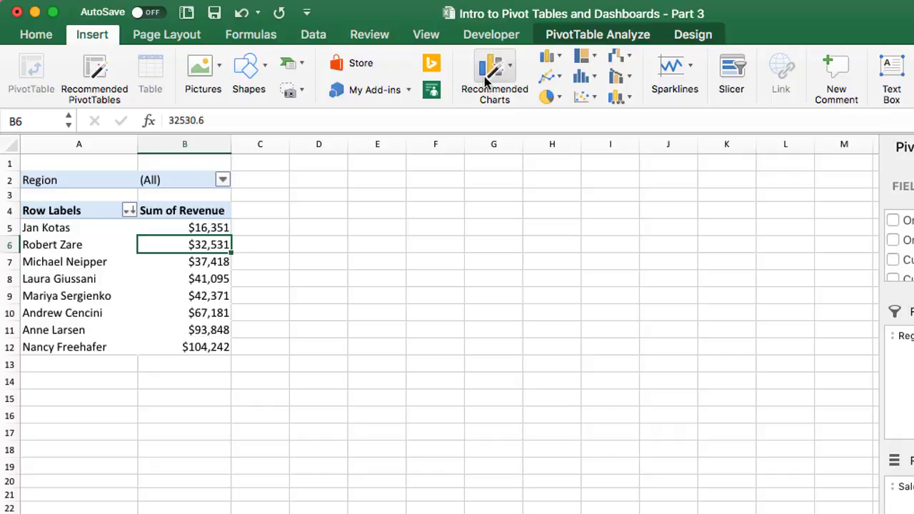
click(556, 61)
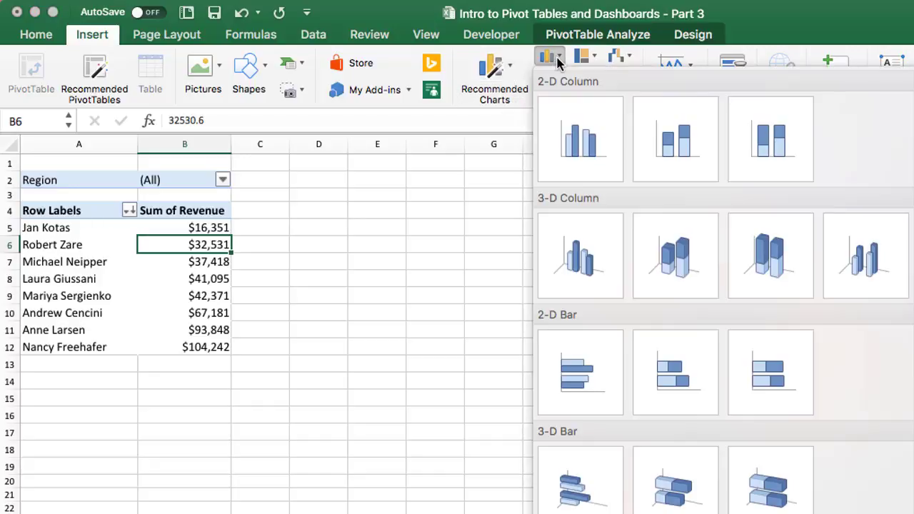
click(570, 366)
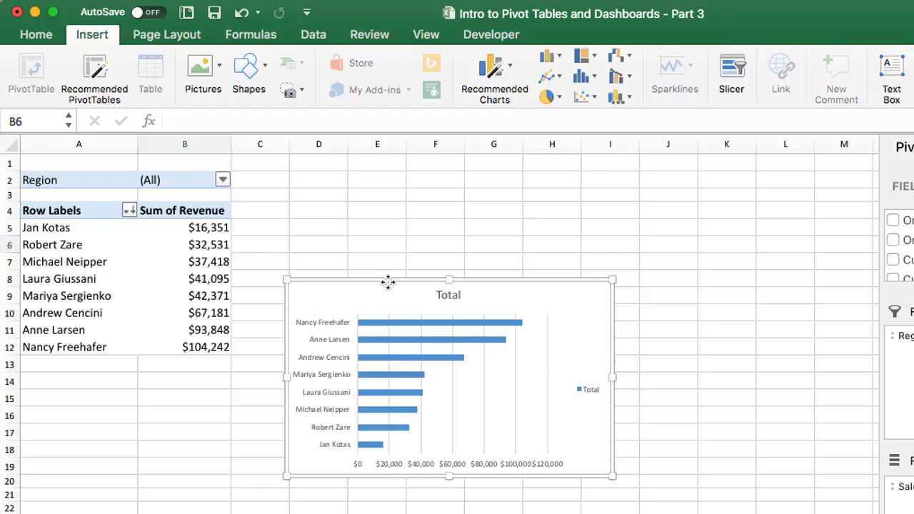
drag(388, 281, 369, 166)
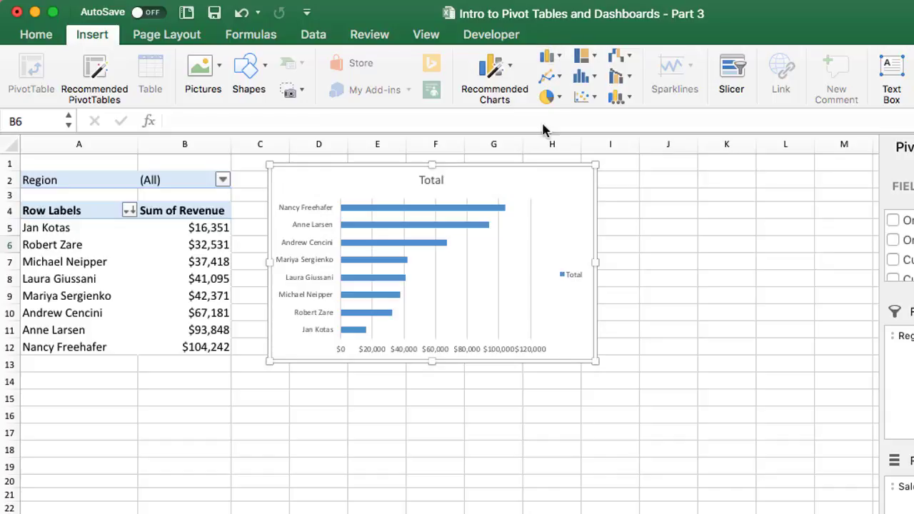
Replace Salesperson with Region in the pivot rows so table and chart show revenue by region
right_click(443, 249)
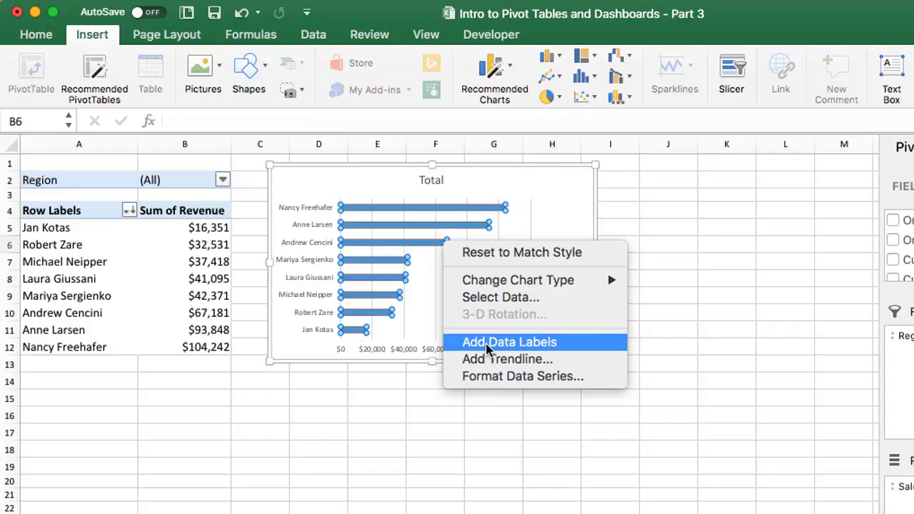
click(431, 263)
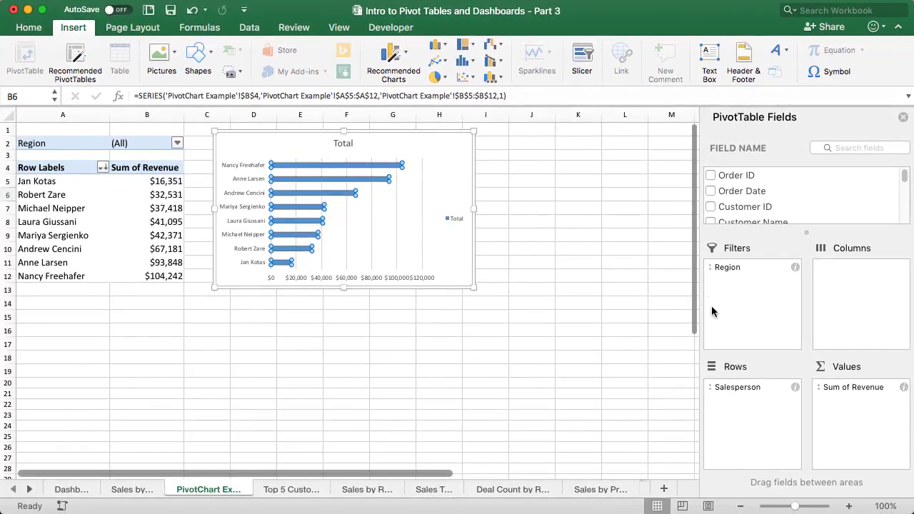
drag(728, 389, 607, 375)
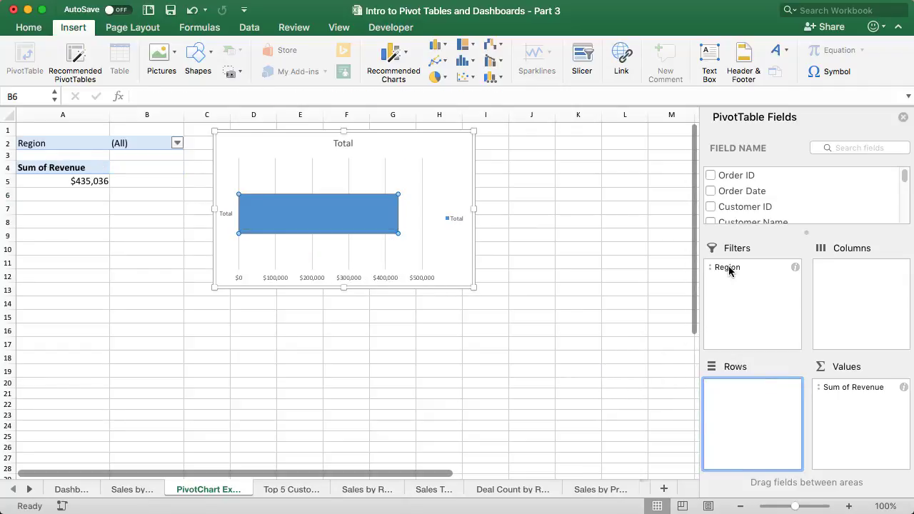
drag(729, 270, 715, 399)
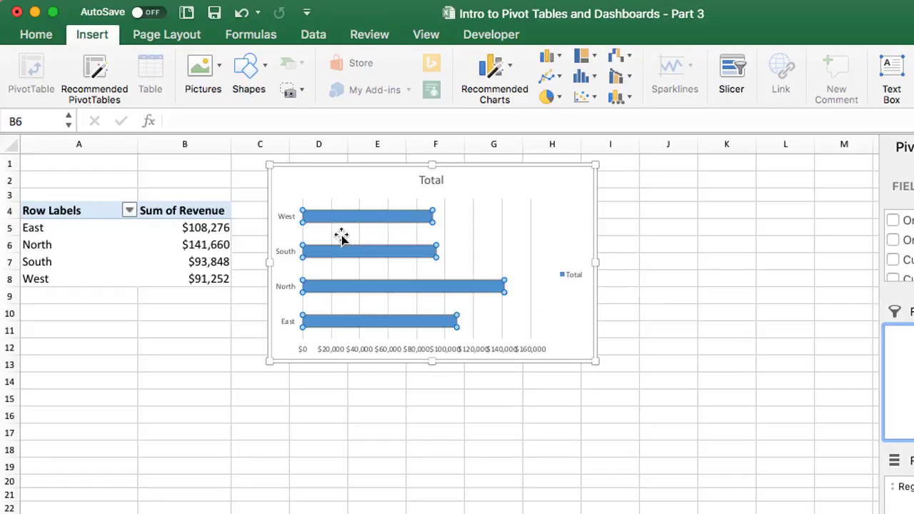
Insert Region and Salesperson slicers for the region pivot table
click(203, 226)
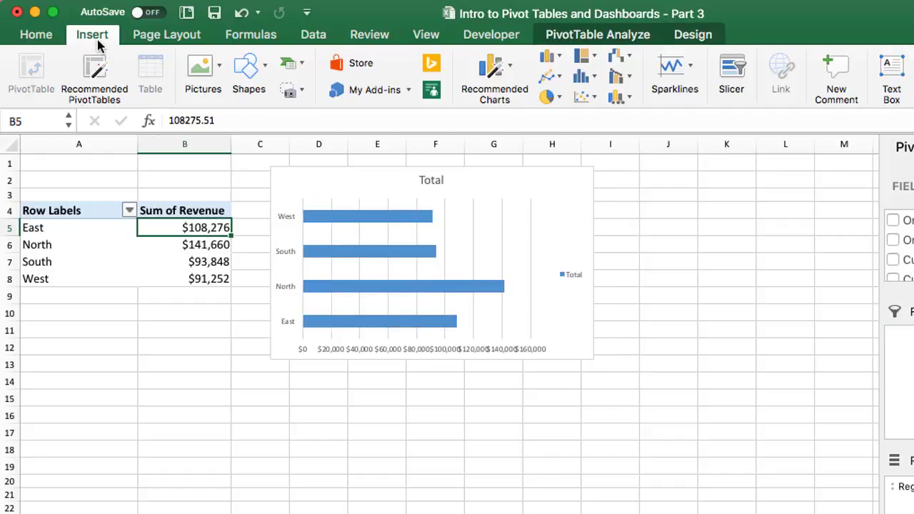
click(729, 67)
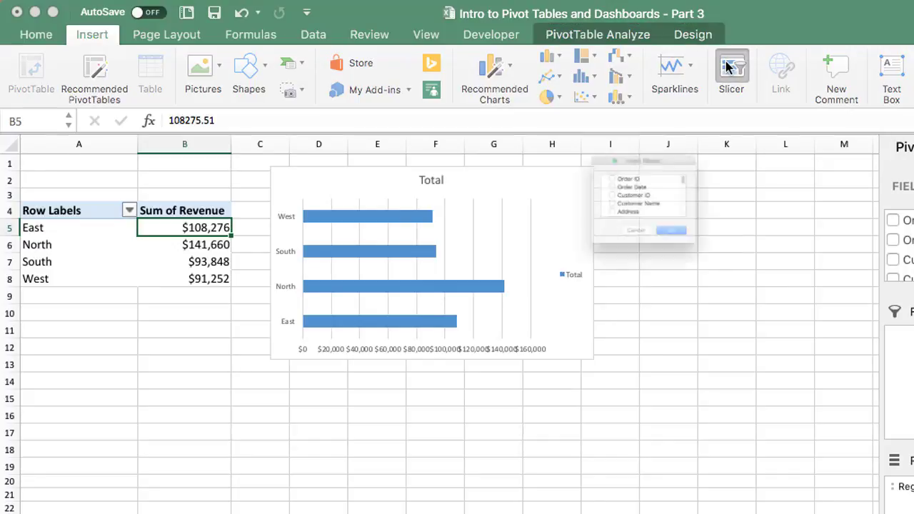
drag(722, 158, 728, 180)
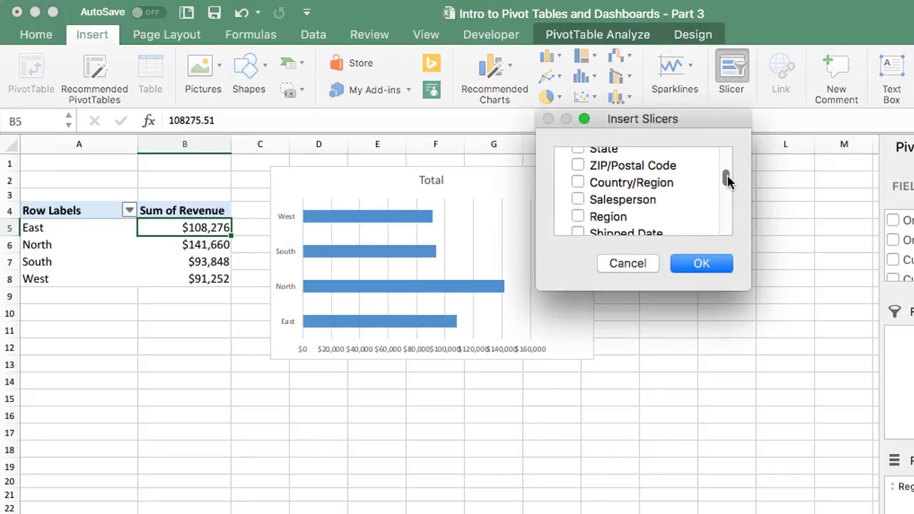
click(578, 217)
click(578, 200)
click(701, 263)
Stack the Salesperson slicer above the Region slicer to the right of the chart
drag(469, 310, 668, 292)
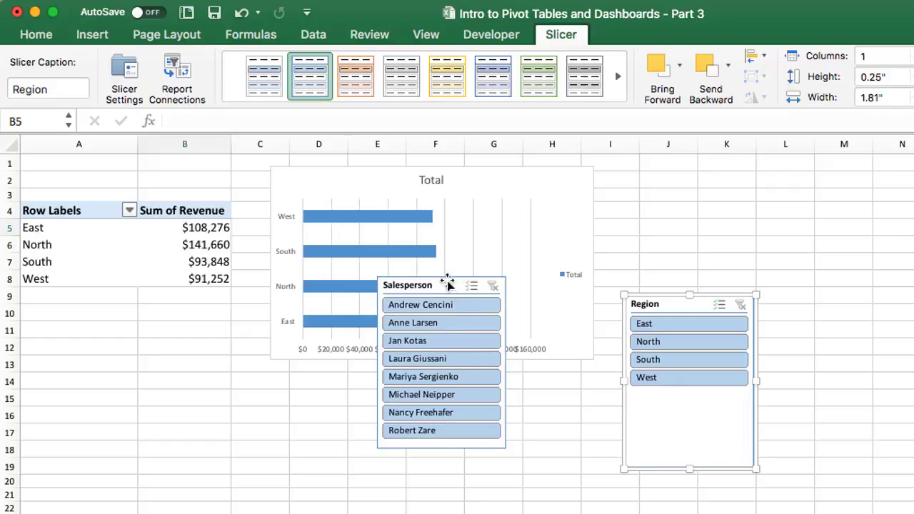
drag(447, 283, 698, 167)
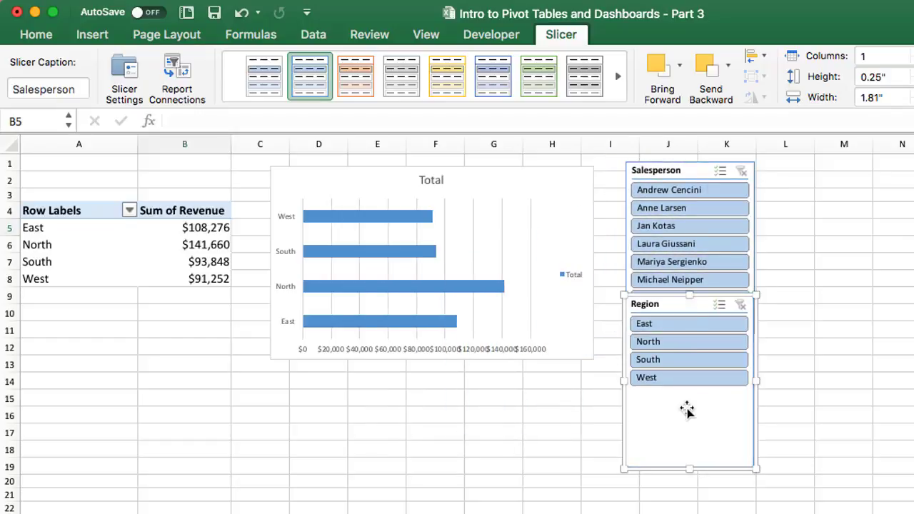
drag(687, 410, 688, 450)
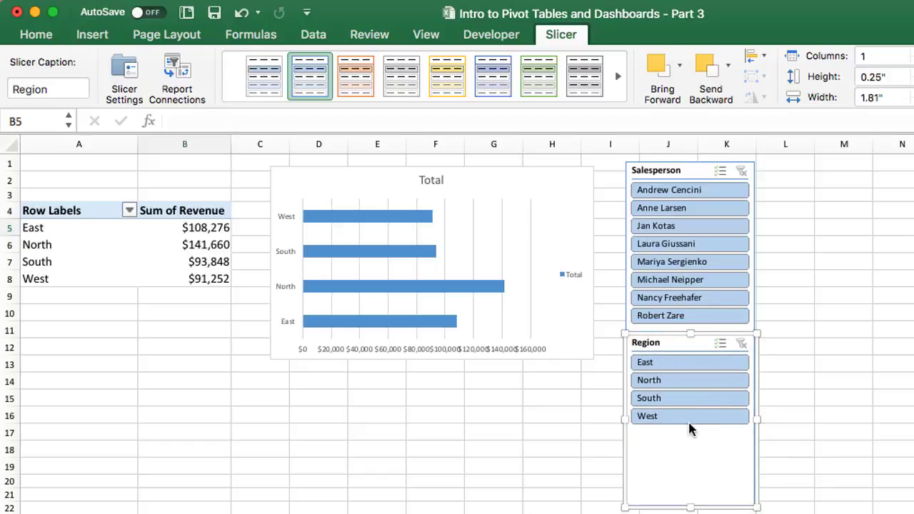
click(683, 228)
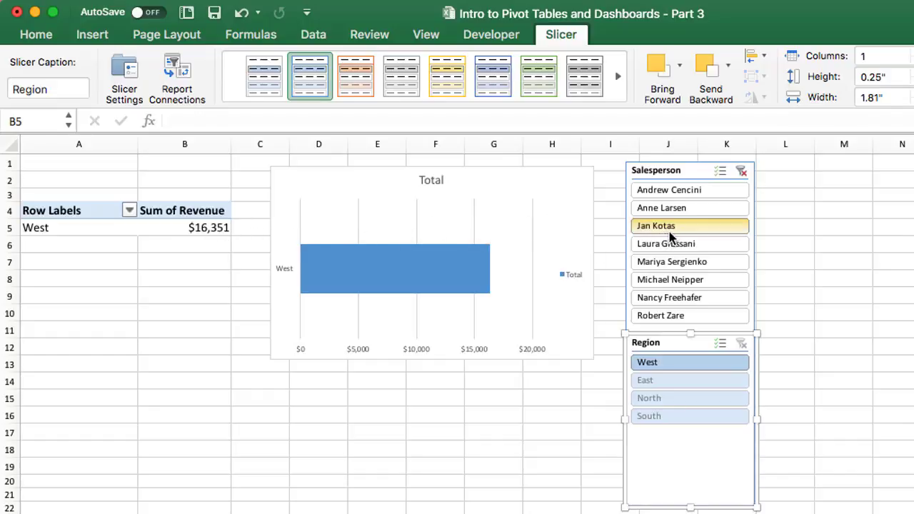
click(741, 174)
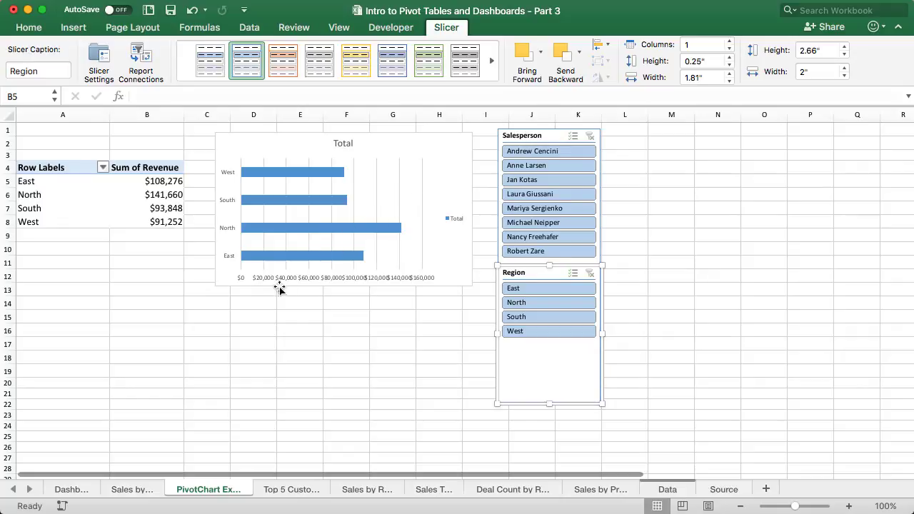
Go via the Sales Dashboard to the Data sheet and scroll across the 2014 order columns
click(71, 491)
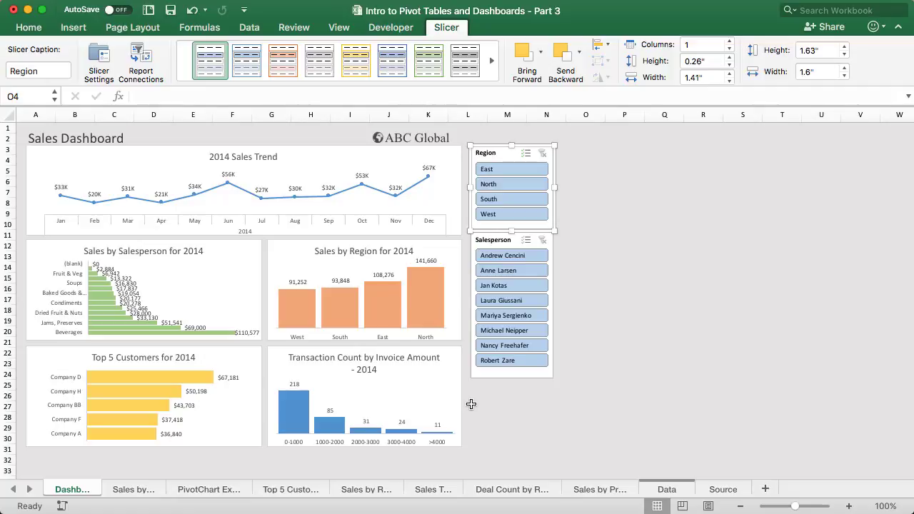
click(664, 490)
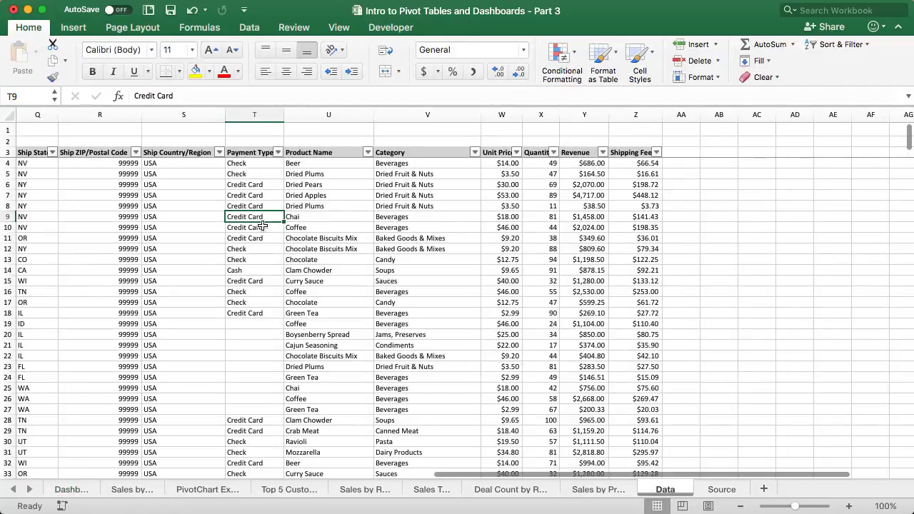
drag(445, 477, 45, 493)
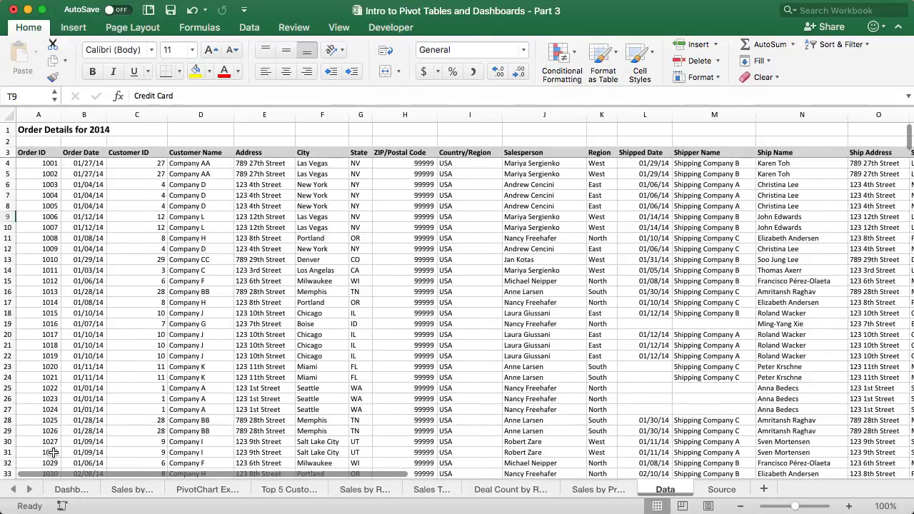
On the Sales Dashboard, filter Region to North (after trying South) and pick one North salesperson
click(72, 490)
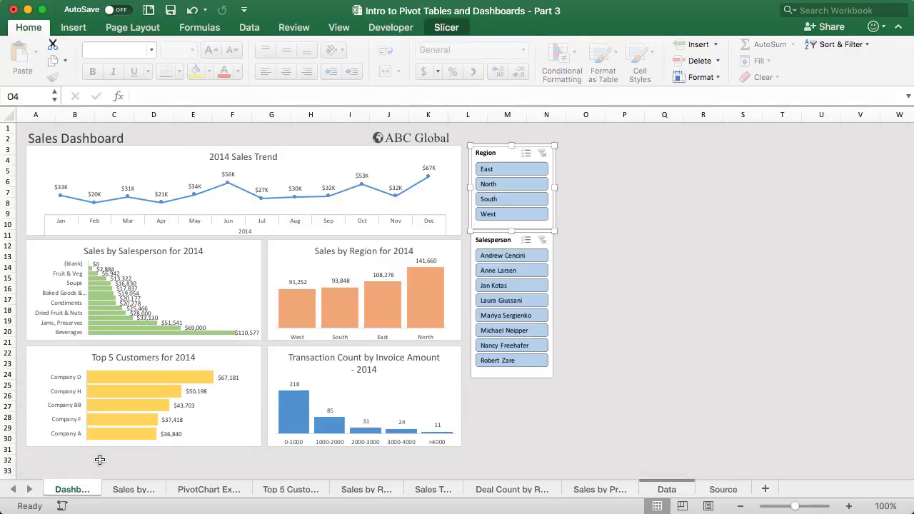
click(504, 200)
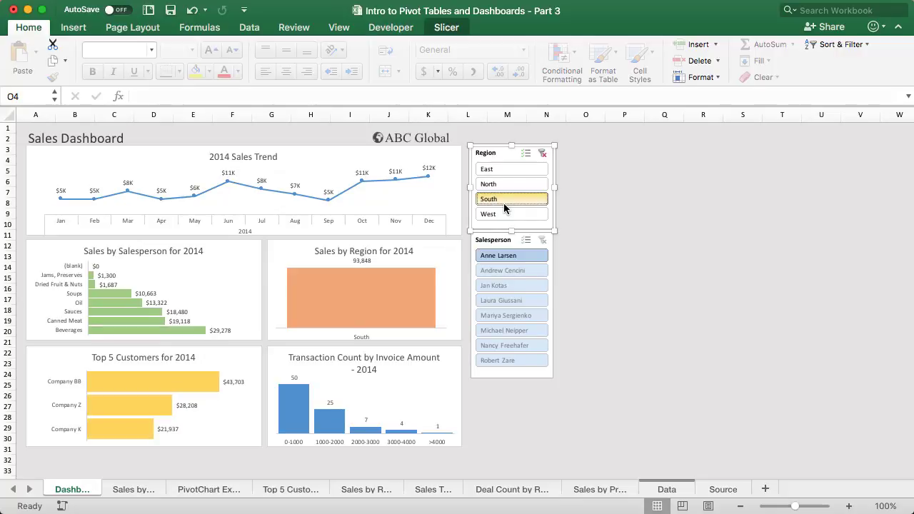
click(505, 184)
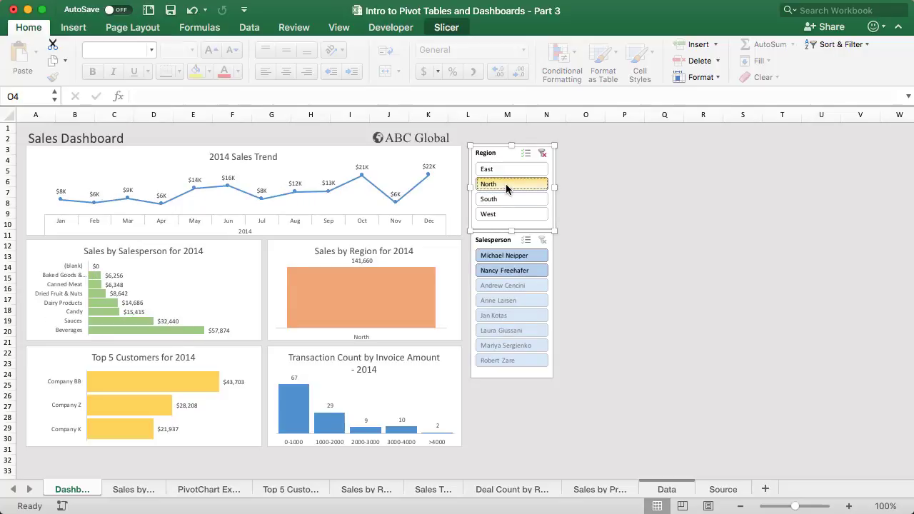
click(507, 257)
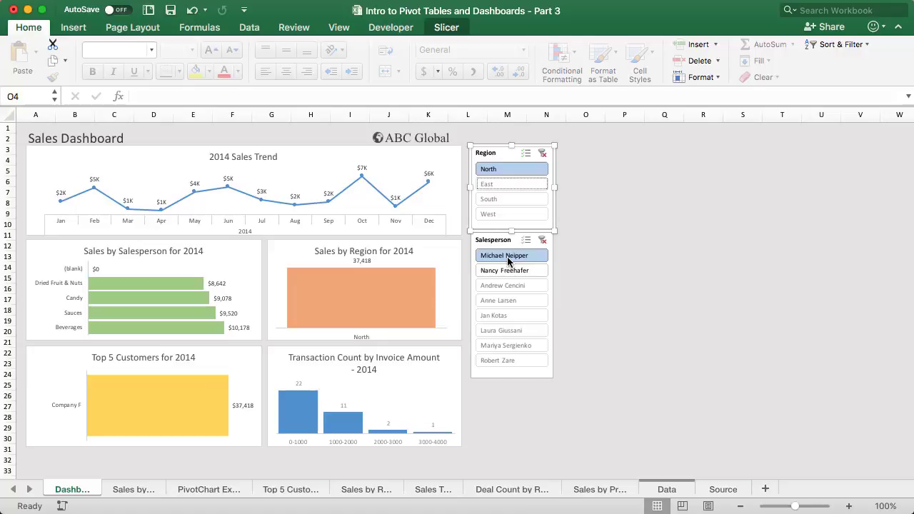